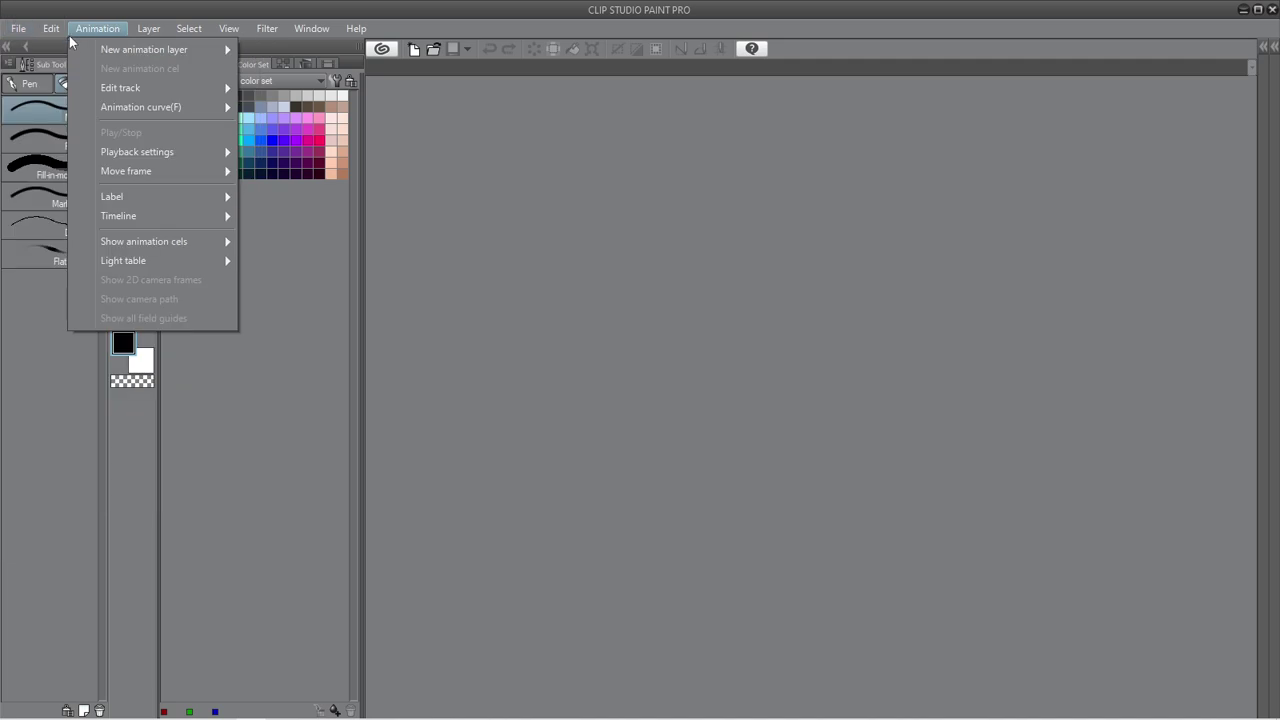
Create a new 1093 x 729 px illustration canvas at 72 dpi named "SI SI".
mouse_move(205, 30)
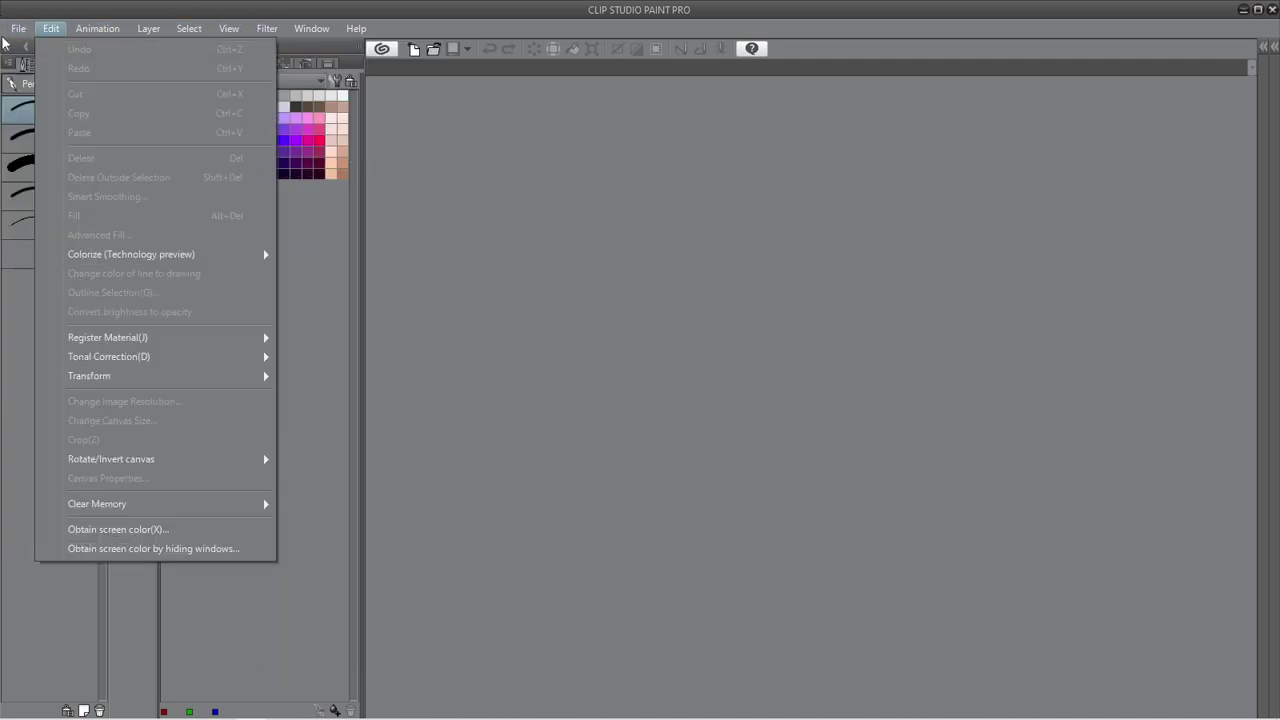
left_click(24, 30)
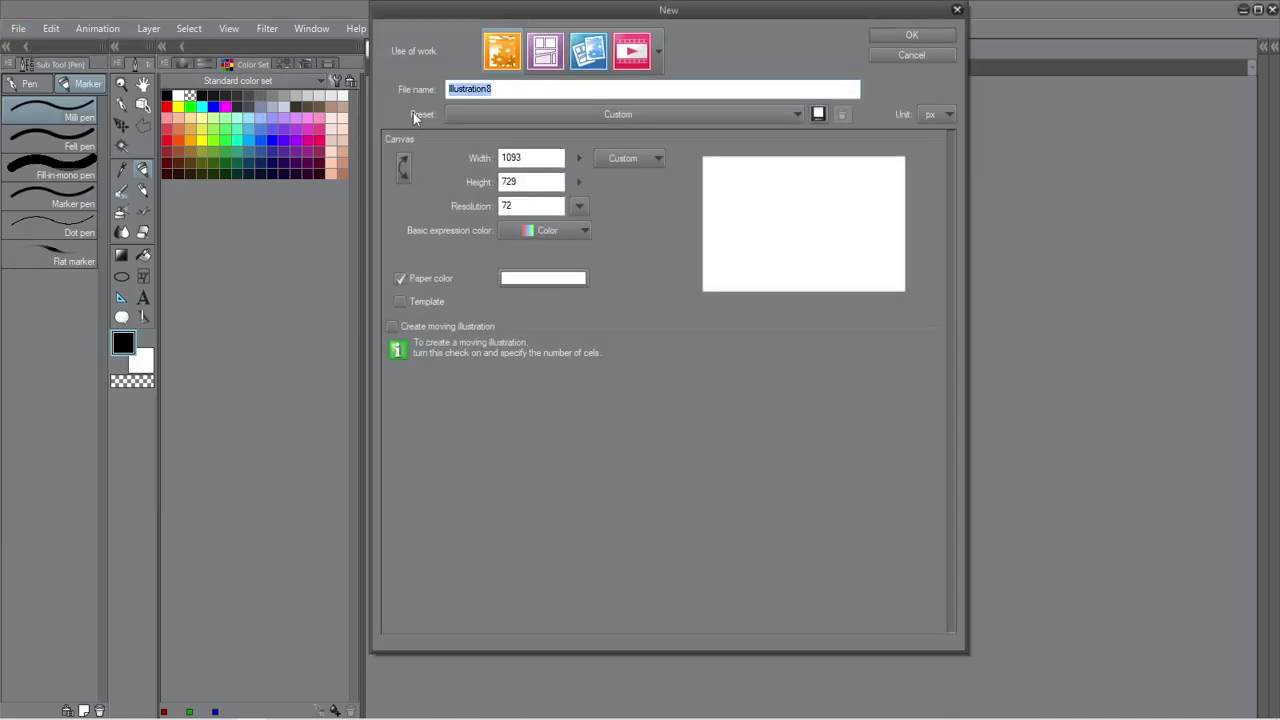
key("BackSpace")
type("Sl Sl")
left_click(488, 63)
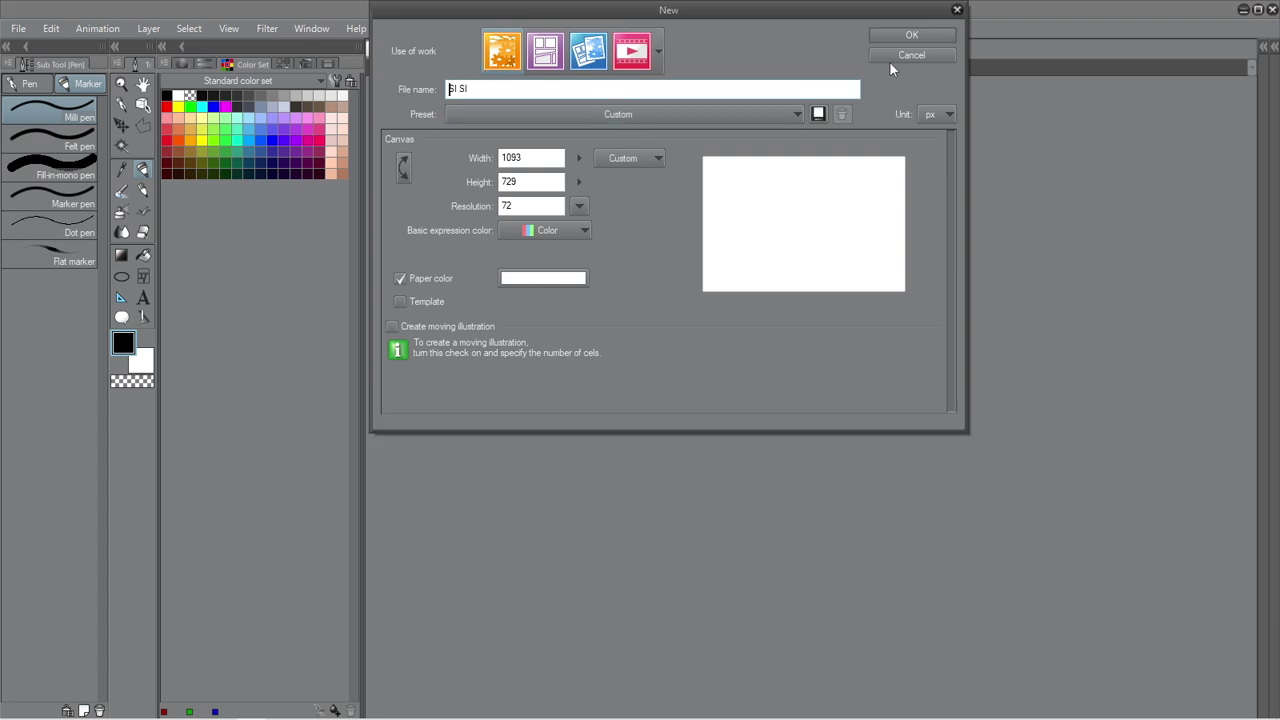
left_click(885, 38)
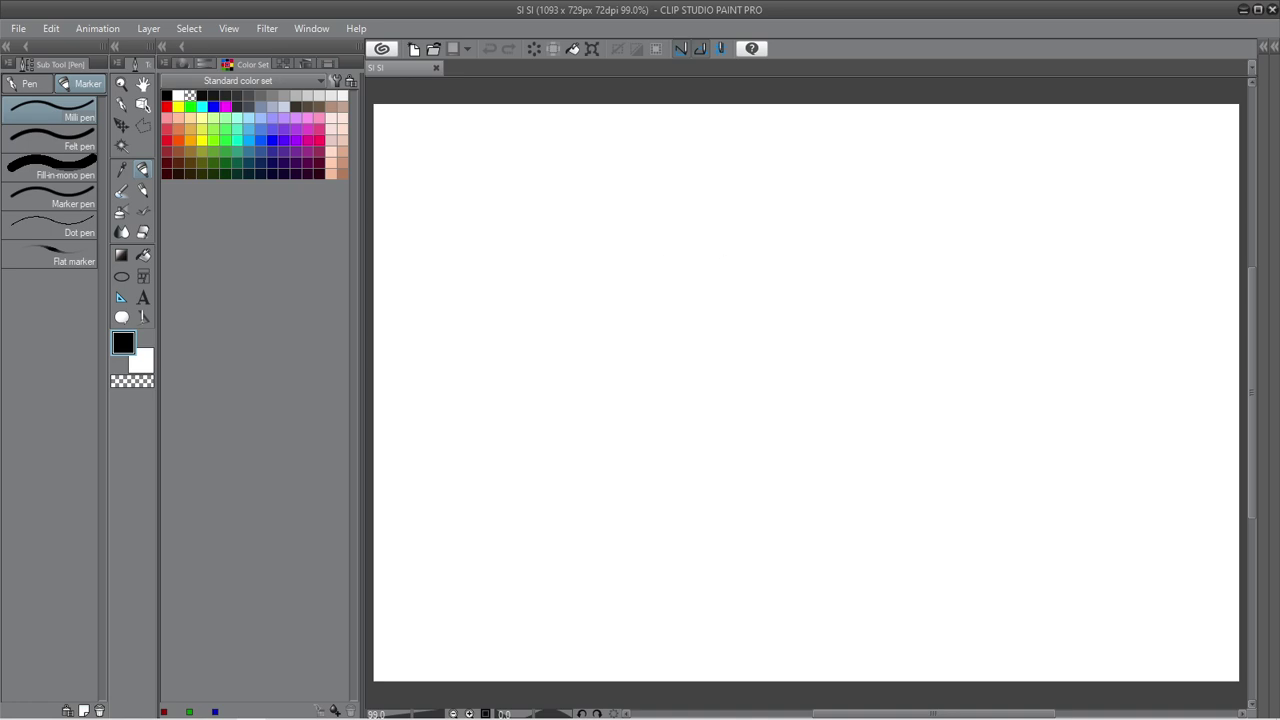
Draw a round cat head outline in black with the Milli pen, with a curved mouth and two filled-in eyes.
mouse_move(870, 263)
left_mouse_down()
mouse_move(824, 218)
mouse_move(768, 218)
mouse_move(746, 246)
mouse_move(742, 285)
mouse_move(752, 319)
mouse_move(792, 330)
mouse_move(843, 322)
mouse_move(871, 264)
left_mouse_up()
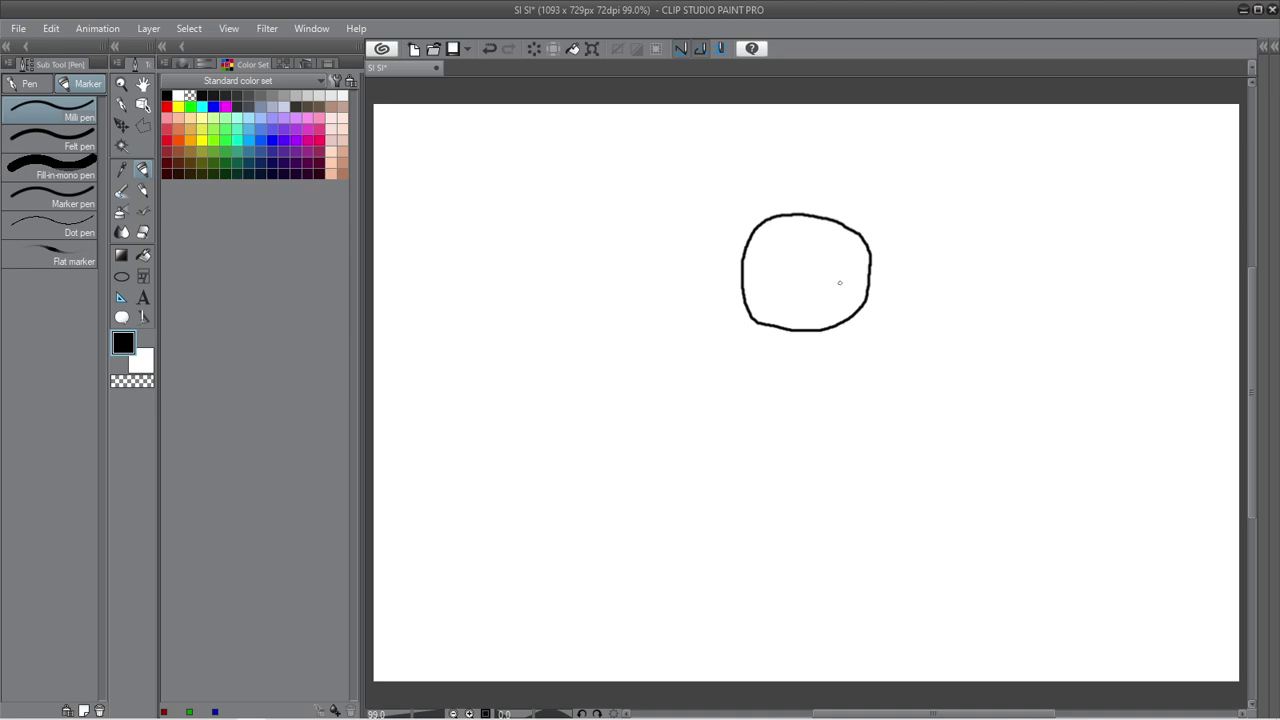
mouse_move(844, 285)
left_mouse_down()
mouse_move(837, 314)
mouse_move(796, 288)
mouse_move(811, 297)
mouse_move(791, 315)
mouse_move(760, 298)
left_mouse_up()
left_click_drag(780, 242, 778, 248)
left_click(490, 50)
mouse_move(815, 292)
left_mouse_down()
mouse_move(793, 315)
mouse_move(764, 305)
left_mouse_up()
mouse_move(776, 251)
left_mouse_down()
mouse_move(776, 272)
mouse_move(777, 244)
mouse_move(771, 263)
mouse_move(821, 246)
mouse_move(827, 262)
mouse_move(824, 239)
mouse_move(825, 258)
left_mouse_up()
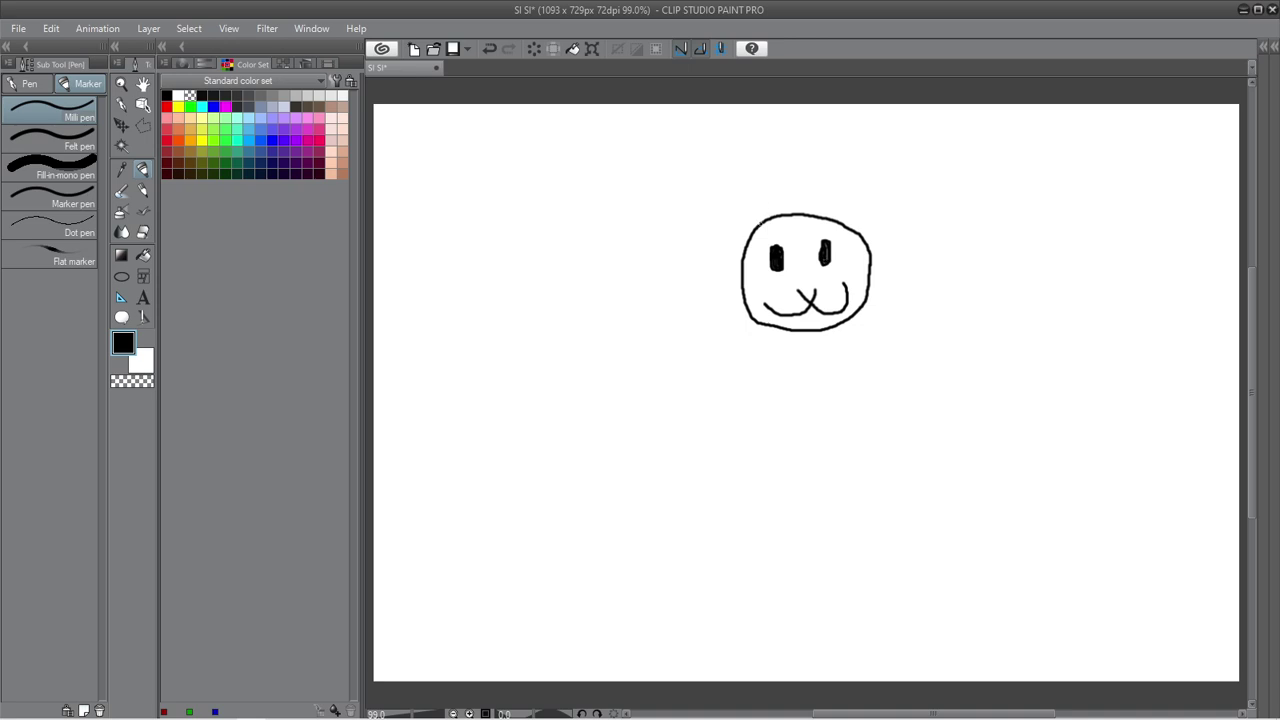
Draw a pointed ear on the upper left of the head, undoing and redrawing unsatisfactory attempts.
mouse_move(760, 225)
left_mouse_down()
mouse_move(725, 214)
mouse_move(740, 268)
left_mouse_up()
left_click(489, 48)
mouse_move(770, 215)
left_mouse_down()
mouse_move(754, 177)
mouse_move(746, 244)
left_mouse_up()
left_click(489, 48)
mouse_move(790, 213)
left_mouse_down()
mouse_move(735, 190)
mouse_move(738, 263)
left_mouse_up()
Draw a matching pointed ear on the upper right of the head, undoing and redrawing unsatisfactory attempts.
mouse_move(843, 227)
left_mouse_down()
mouse_move(873, 188)
mouse_move(874, 258)
left_mouse_up()
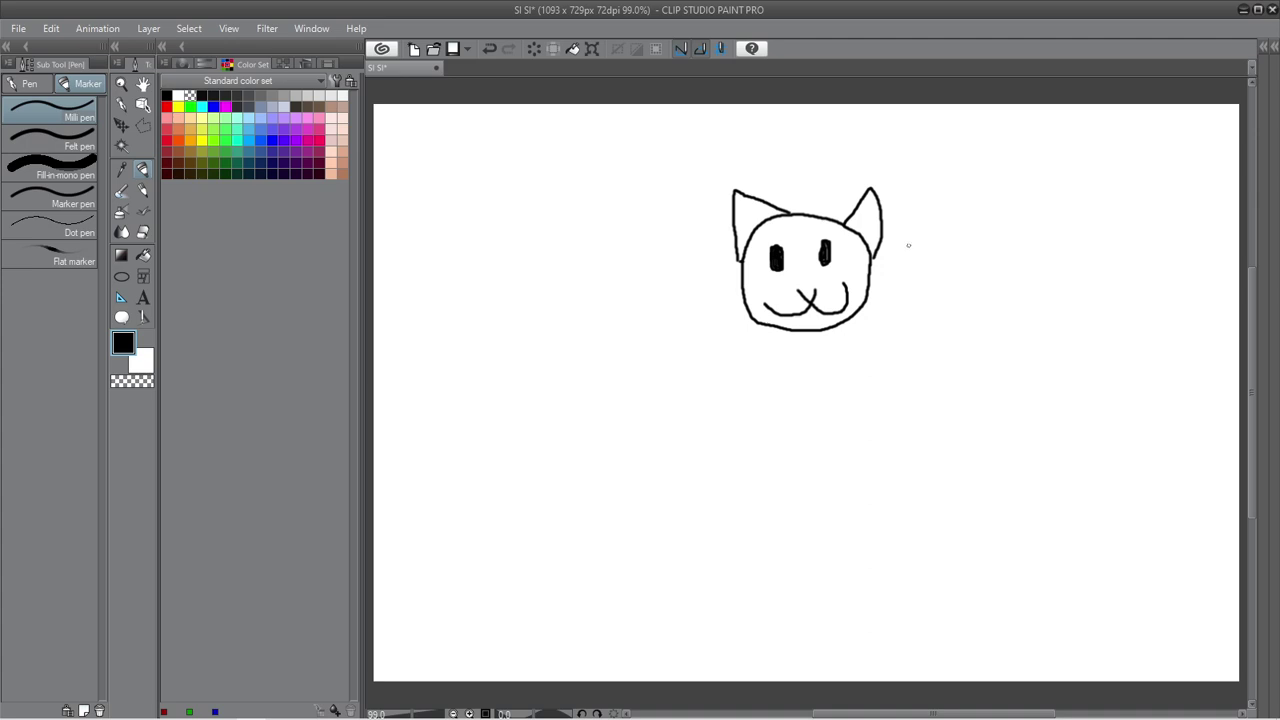
left_click(490, 50)
mouse_move(845, 224)
left_mouse_down()
mouse_move(890, 182)
mouse_move(888, 242)
mouse_move(870, 272)
left_mouse_up()
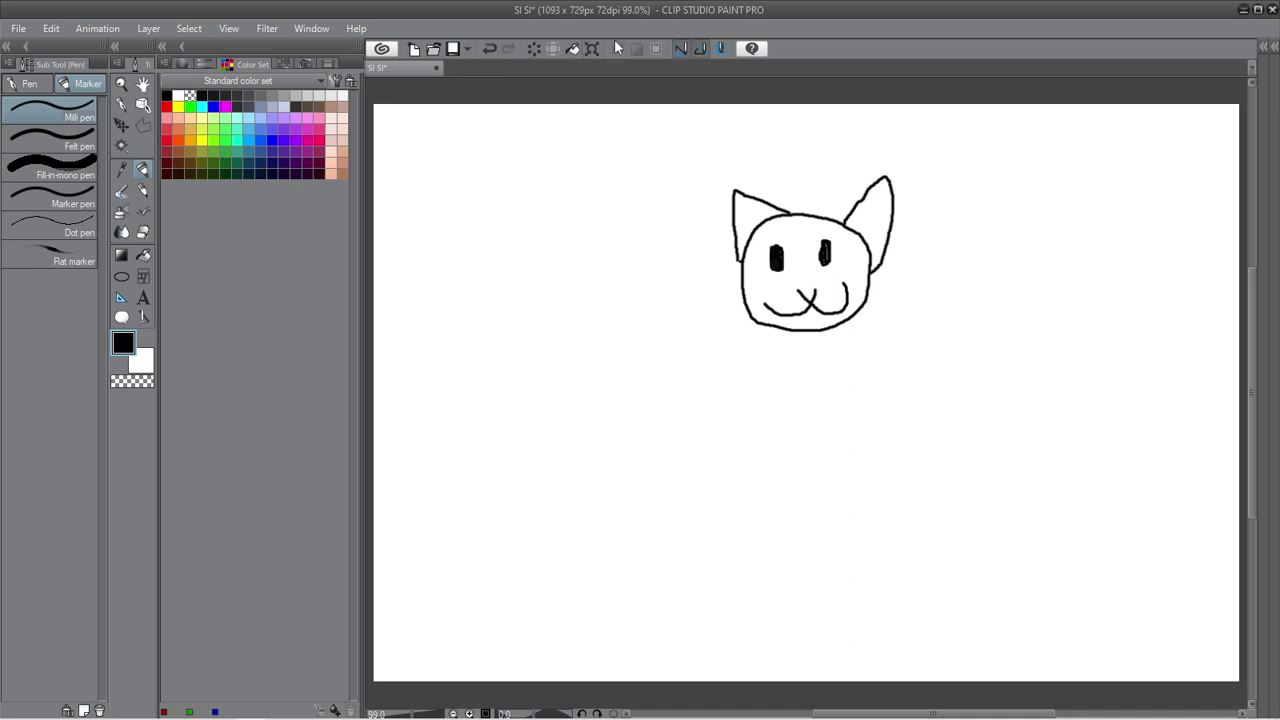
left_click(489, 48)
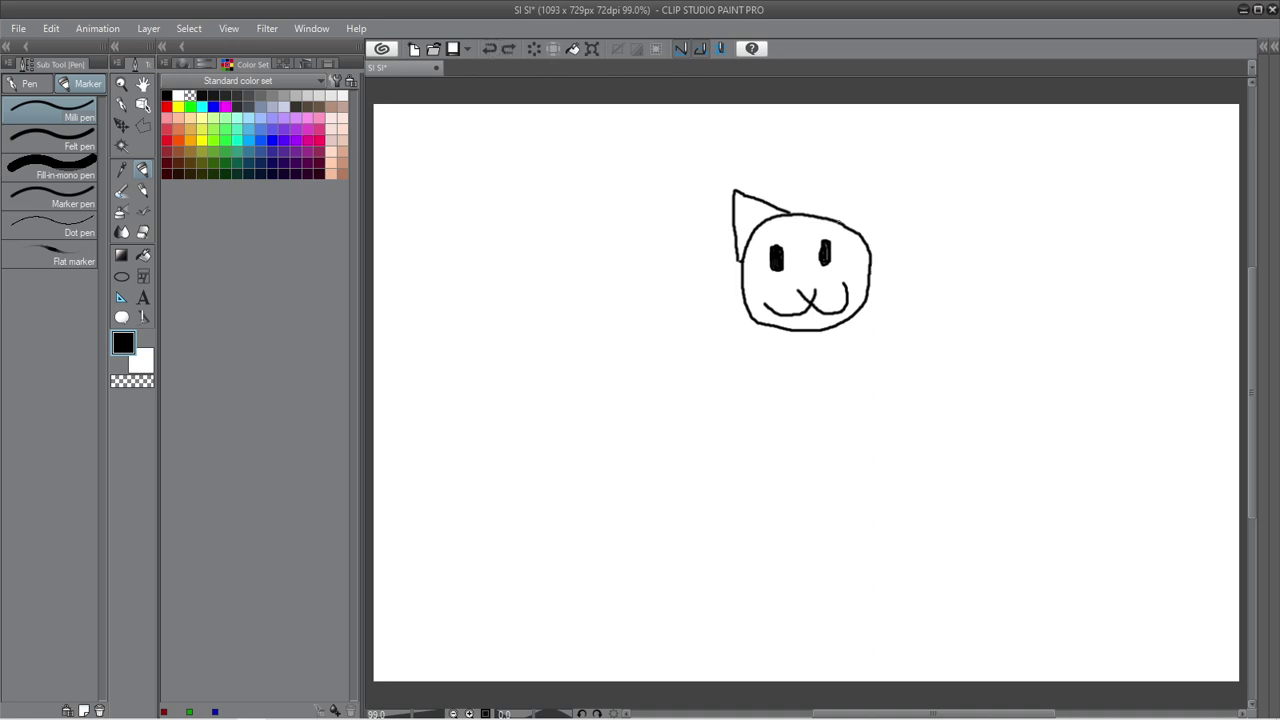
mouse_move(841, 220)
left_mouse_down()
mouse_move(878, 187)
mouse_move(870, 256)
left_mouse_up()
Draw a rounded body below the head with two stick legs and two stick arms ending in small hands.
mouse_move(845, 320)
left_mouse_down()
mouse_move(851, 408)
mouse_move(797, 432)
mouse_move(759, 425)
mouse_move(760, 327)
left_mouse_up()
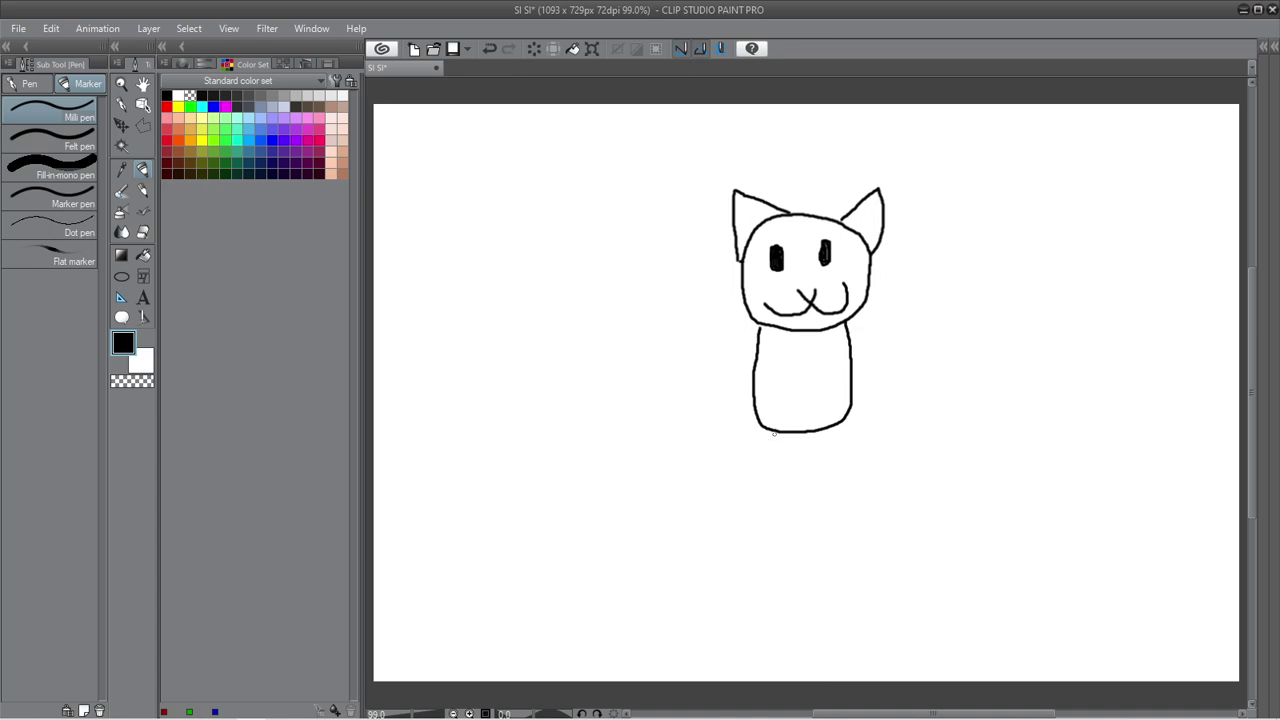
mouse_move(773, 431)
left_mouse_down()
mouse_move(768, 478)
mouse_move(756, 477)
left_mouse_up()
mouse_move(835, 431)
left_mouse_down()
mouse_move(835, 480)
mouse_move(846, 479)
left_mouse_up()
left_click_drag(847, 327, 897, 363)
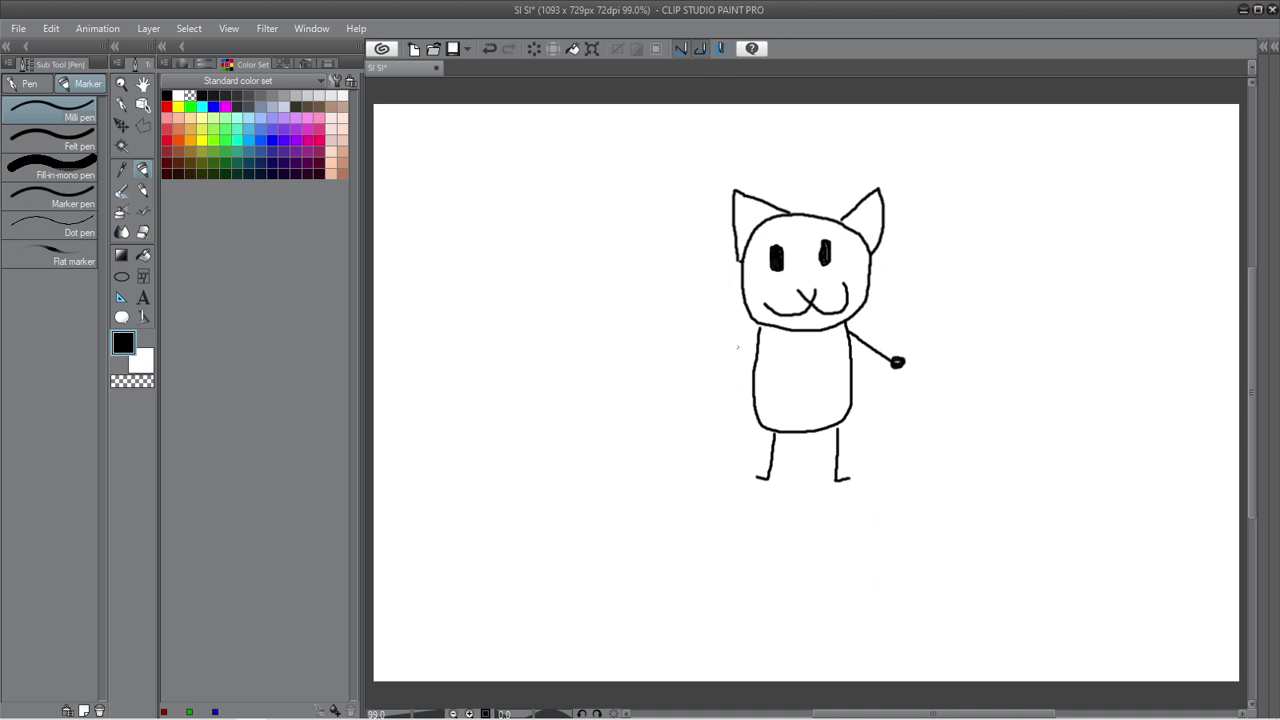
left_click_drag(760, 335, 723, 358)
Draw a large upward-curving tail from the lower left of the body and pointed whisker marks on both cheeks.
mouse_move(757, 411)
left_mouse_down()
mouse_move(706, 399)
mouse_move(675, 338)
left_mouse_up()
mouse_move(647, 343)
left_mouse_down()
mouse_move(629, 400)
mouse_move(651, 442)
mouse_move(685, 455)
mouse_move(761, 432)
left_mouse_up()
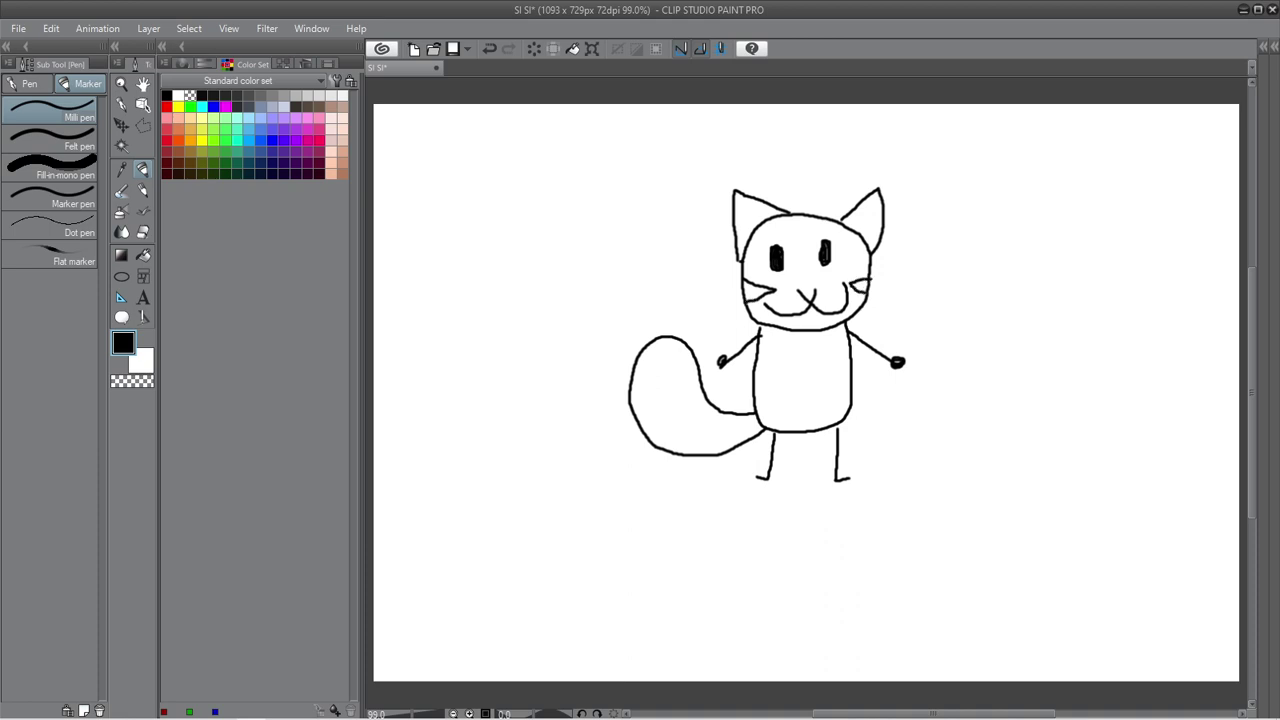
key("ctrl+z")
key("ctrl+y")
Fill the whisker marks on both cheeks with orange.
left_click(144, 257)
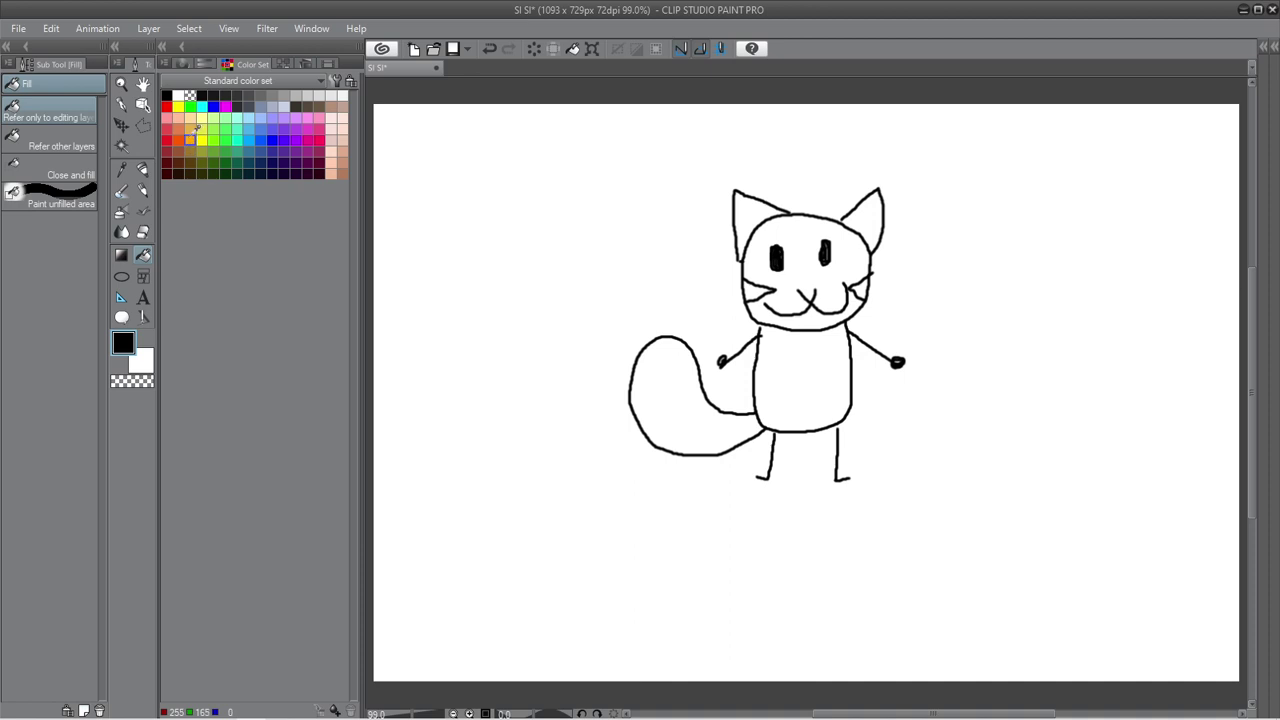
left_click(190, 140)
left_click(757, 289)
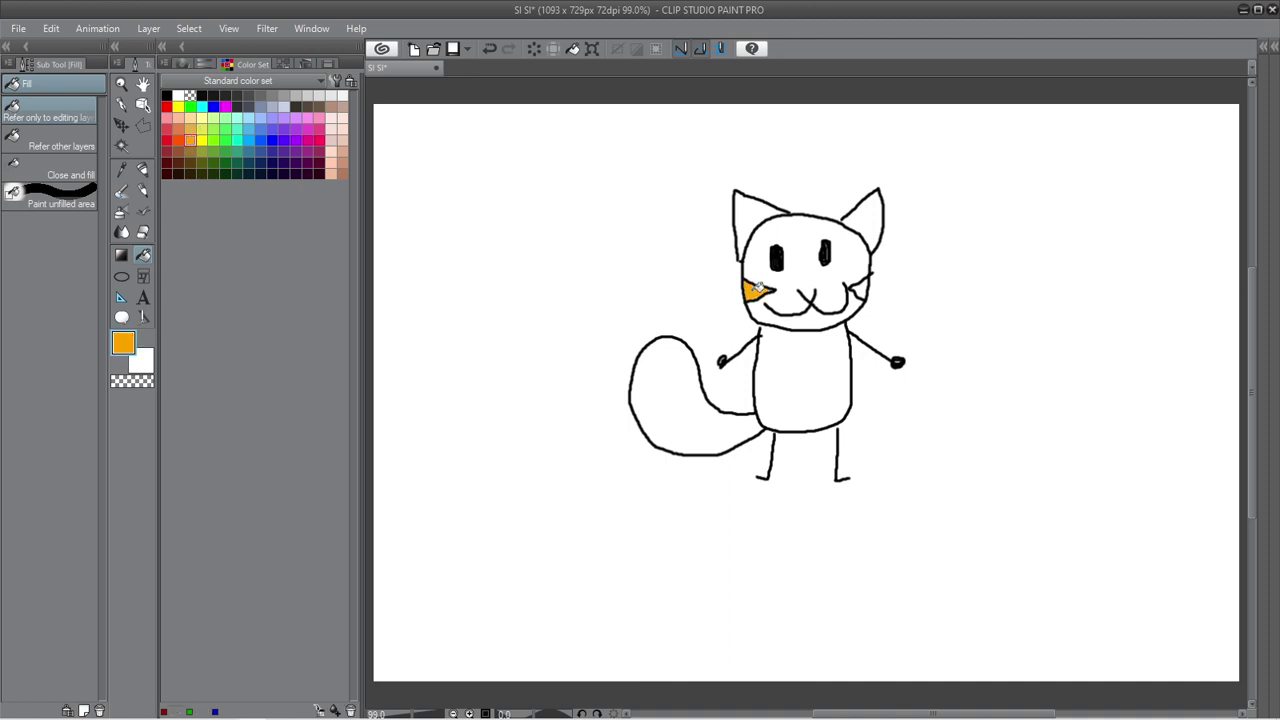
left_click(859, 287)
Fill the cat's head, ears and tail with medium grey and its body with bright green.
left_click(249, 95)
left_click(810, 232)
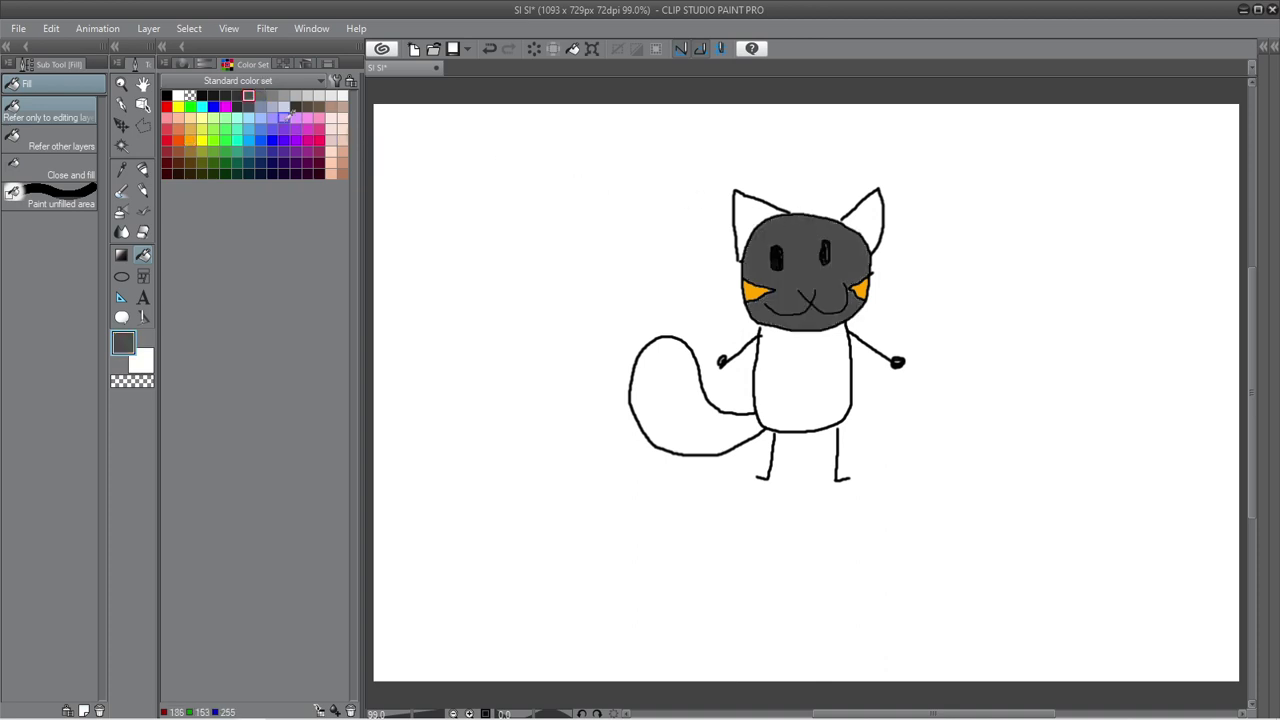
left_click(260, 95)
left_click(790, 221)
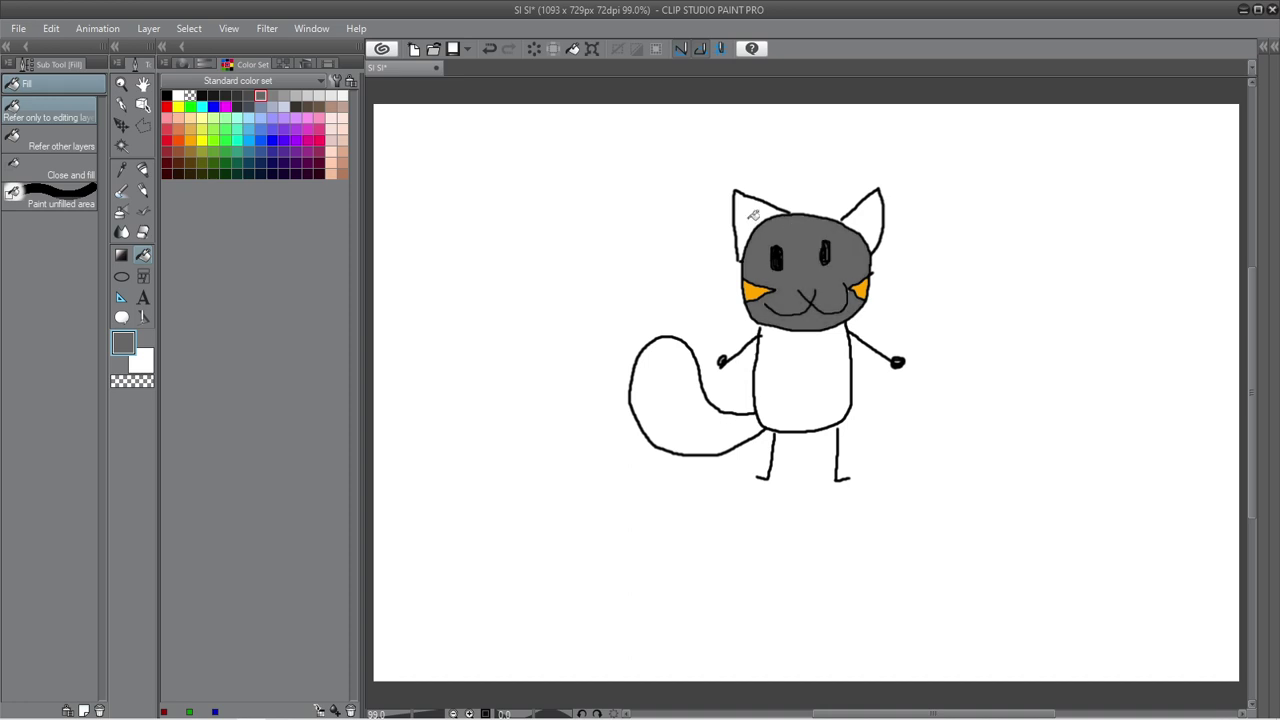
left_click(755, 214)
left_click(866, 217)
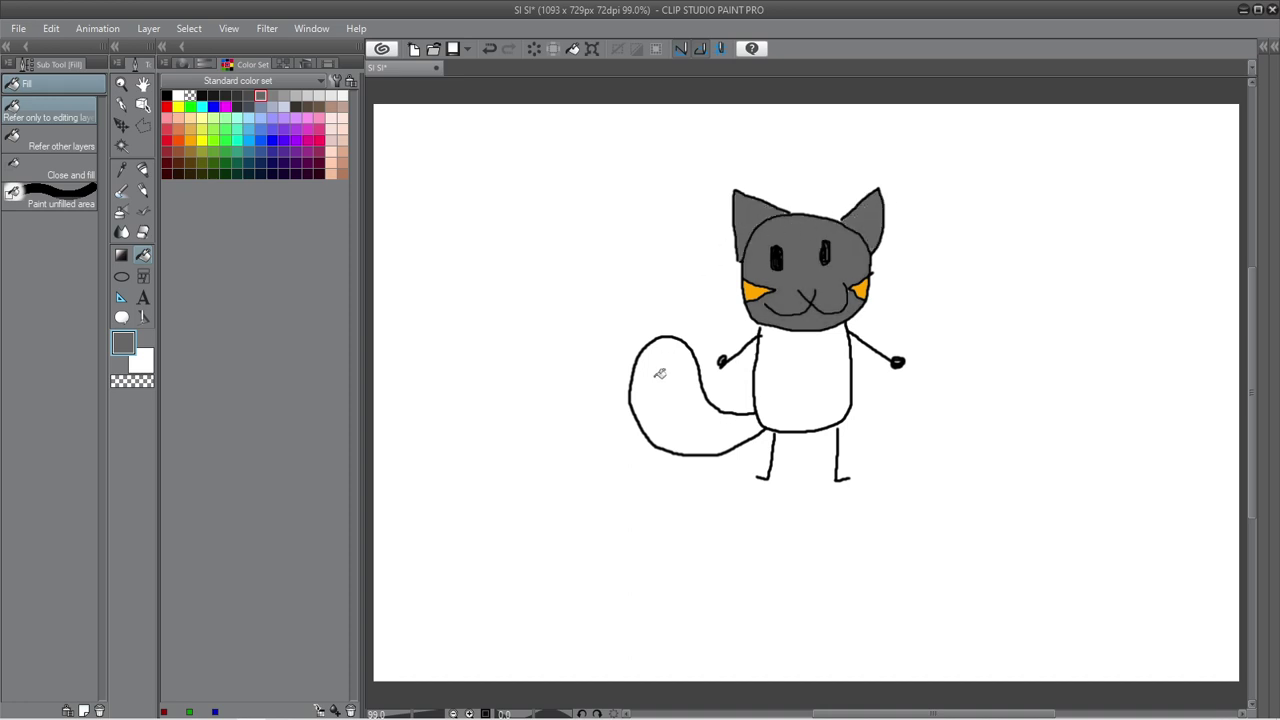
left_click(660, 375)
left_click(226, 139)
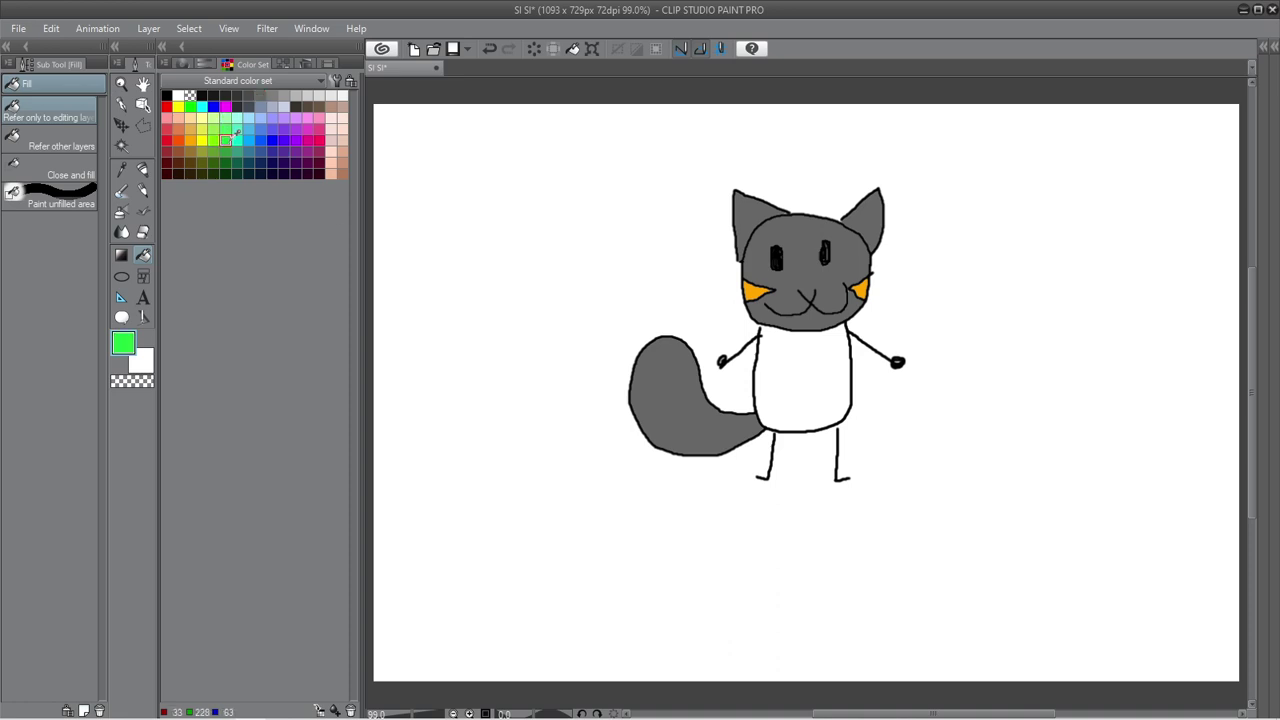
left_click(808, 361)
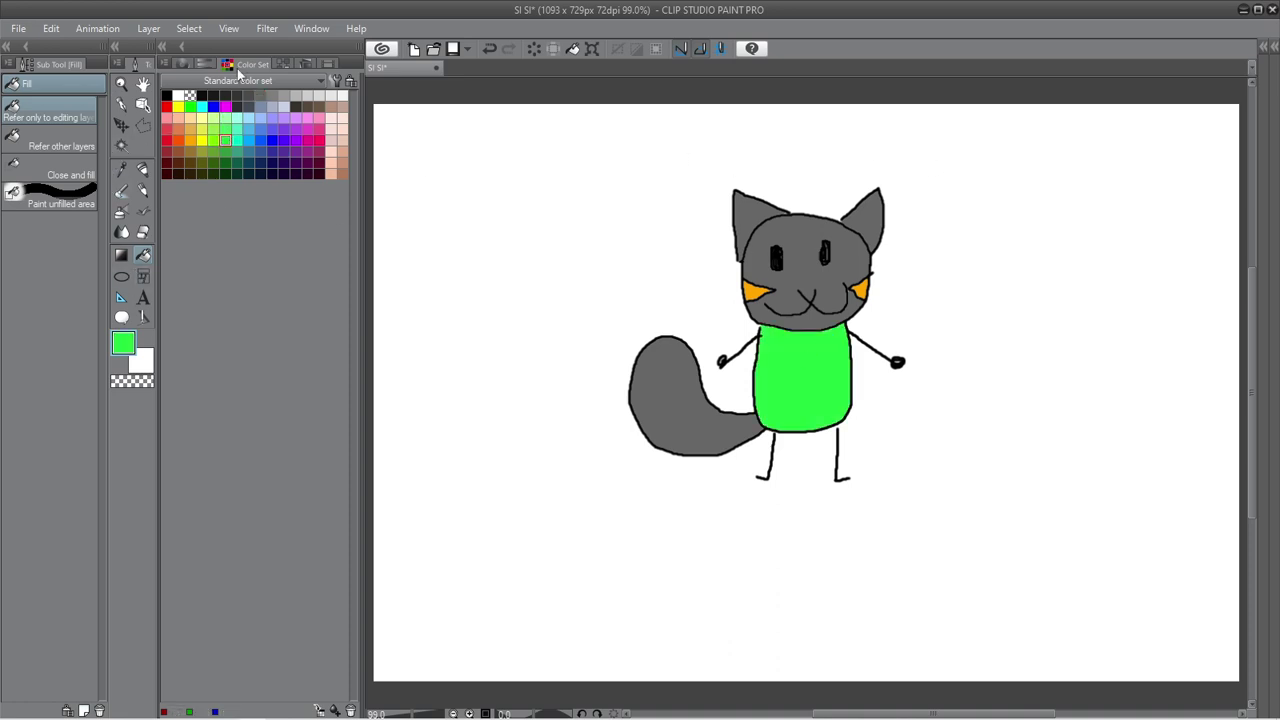
Handwrite "Sisi" in green with the Milli pen to the upper left of the cat.
left_click(142, 169)
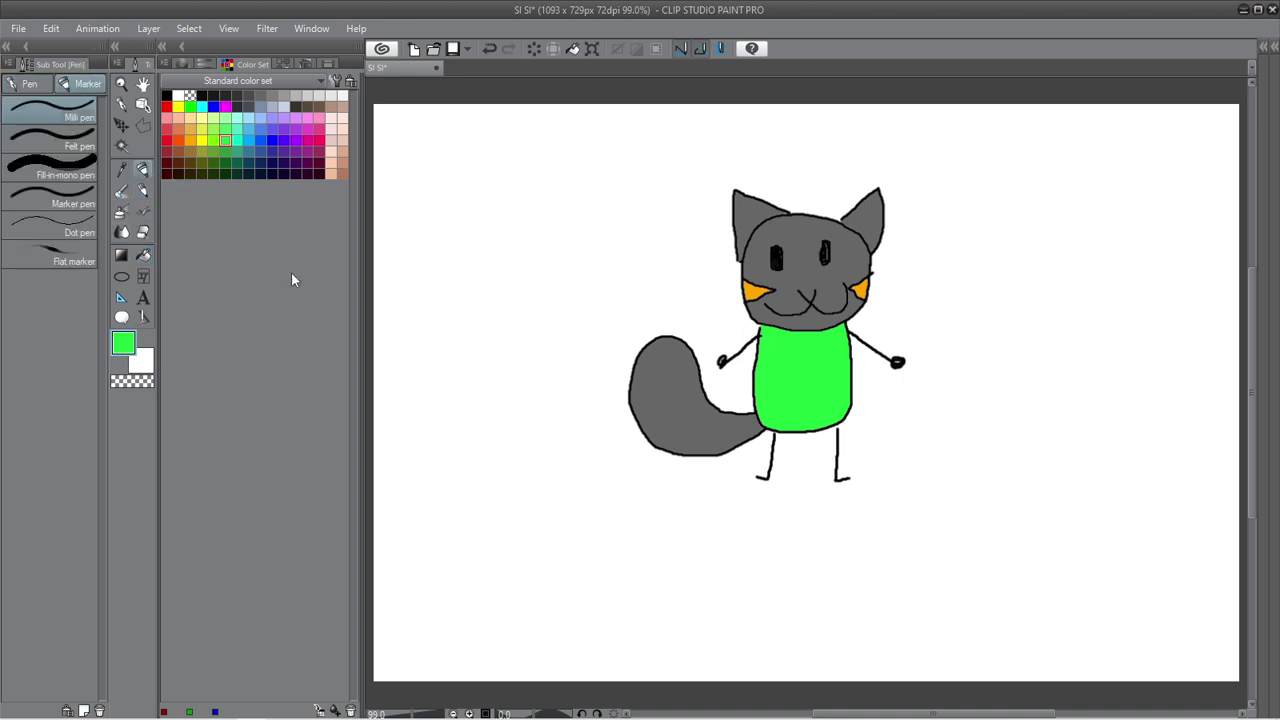
mouse_move(565, 274)
left_mouse_down()
mouse_move(583, 253)
mouse_move(549, 232)
mouse_move(564, 213)
left_mouse_up()
mouse_move(638, 255)
left_mouse_down()
mouse_move(629, 232)
mouse_move(667, 224)
mouse_move(652, 193)
mouse_move(690, 208)
mouse_move(681, 199)
left_mouse_up()
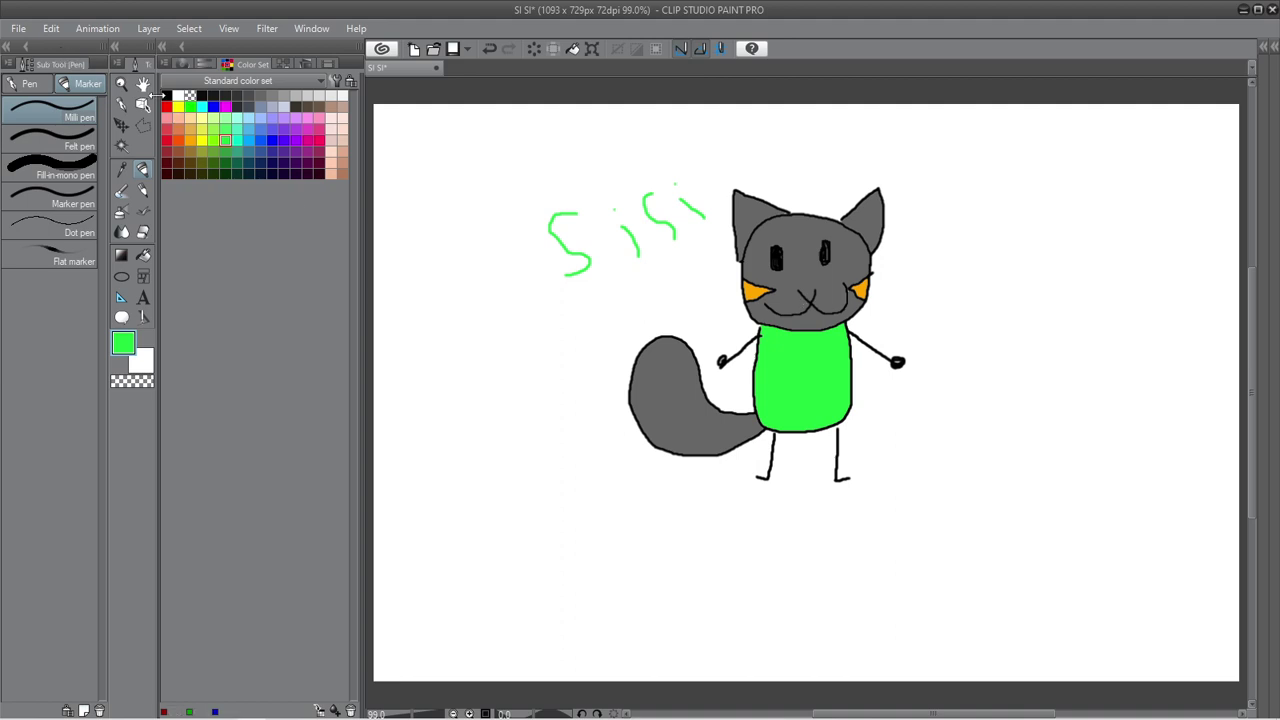
Handwrite a small black signature near the canvas's lower edge and switch to OBS.
left_click(167, 94)
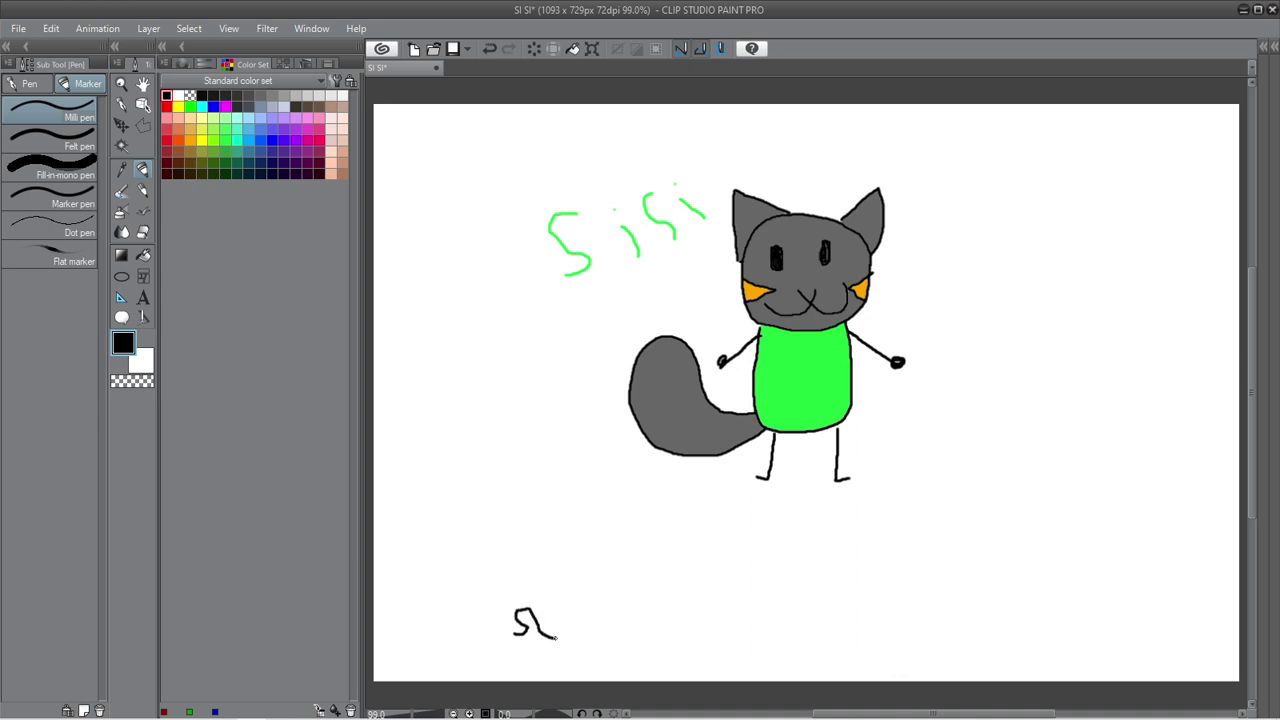
left_click_drag(572, 616, 549, 611)
key("alt+Tab")
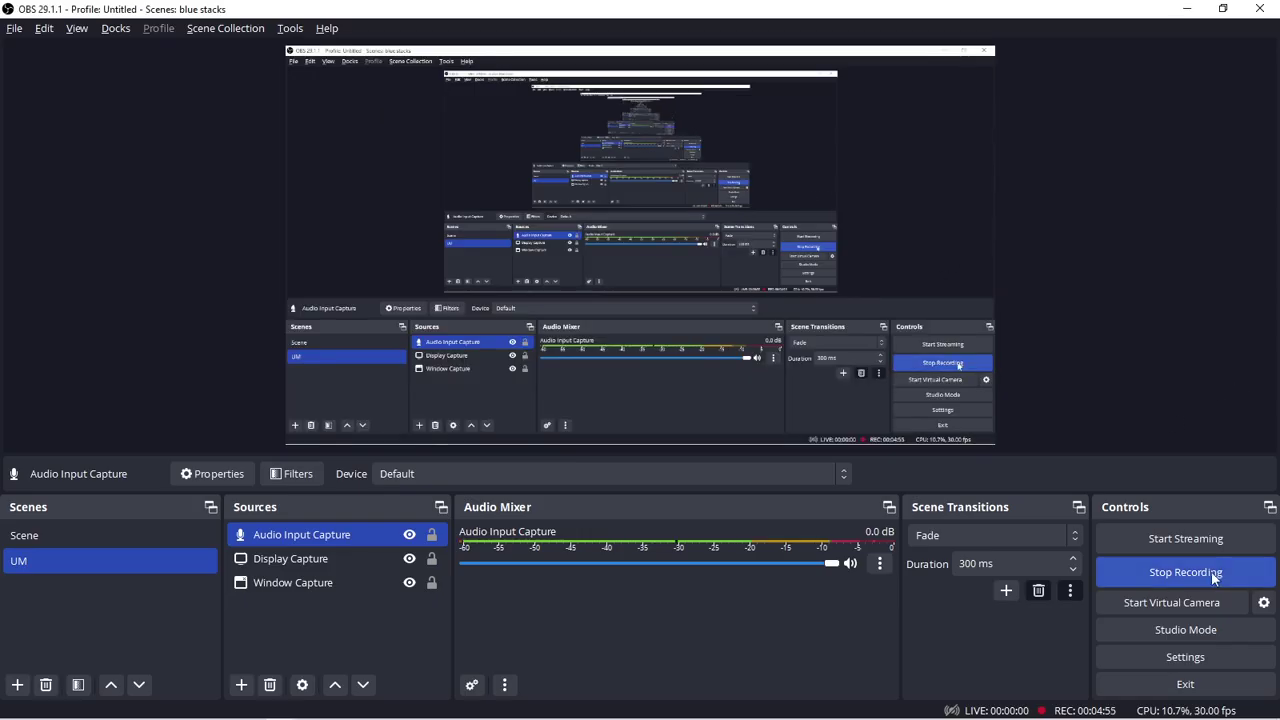